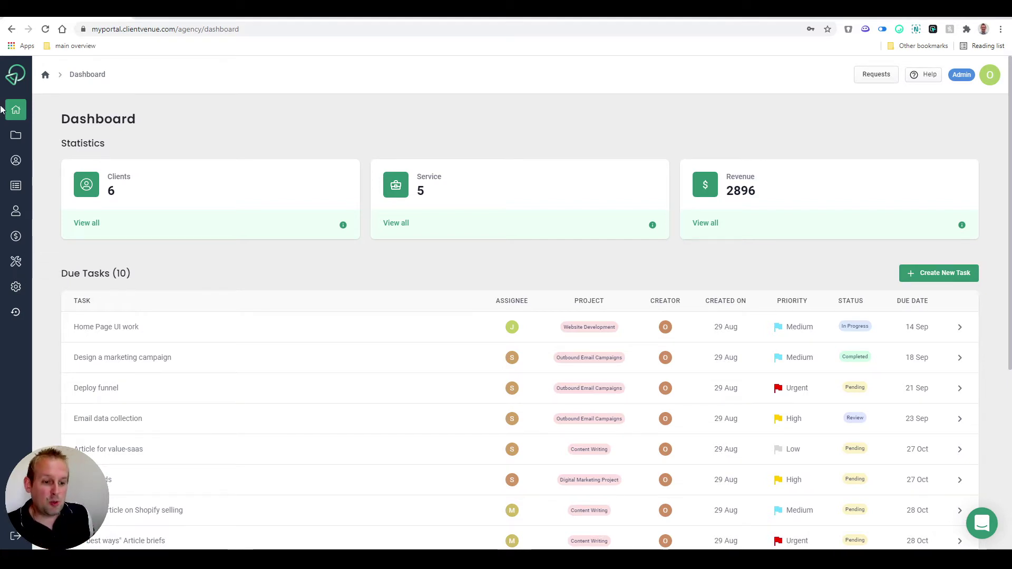
# - Open the Workspace page with the agency's 10 projects, such as Content Writing and Lead Generation
pyautogui.click(16, 137)
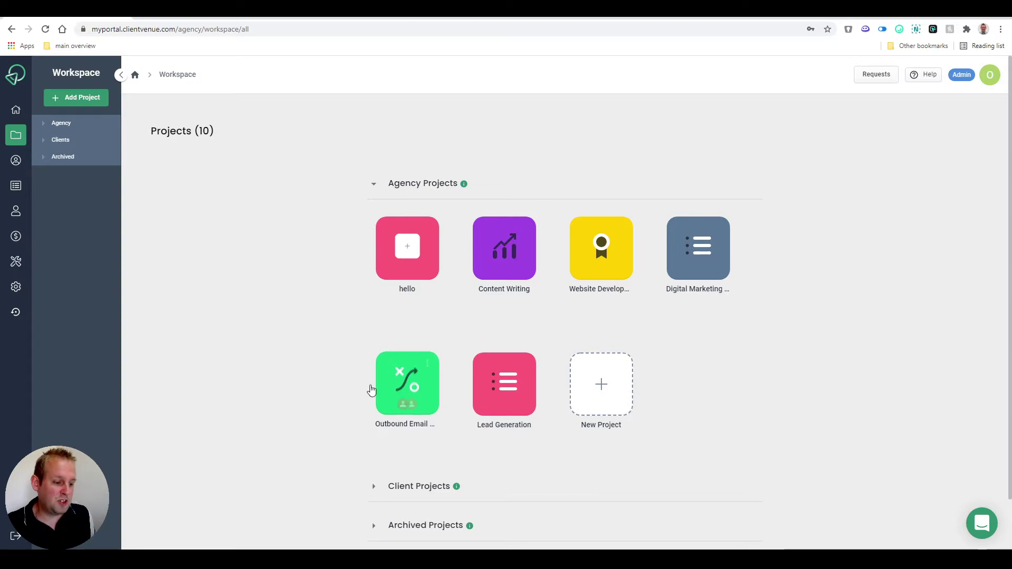
# - Expand the Client Projects section and scroll through the client projects
pyautogui.scroll(-1, 368, 388)
pyautogui.click(407, 428)
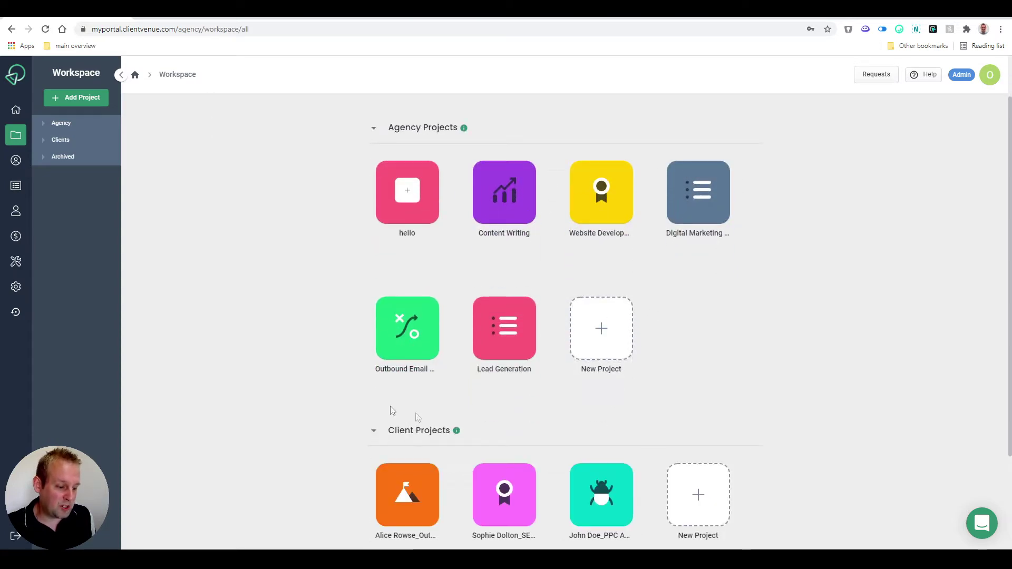
pyautogui.scroll(-1, 369, 406)
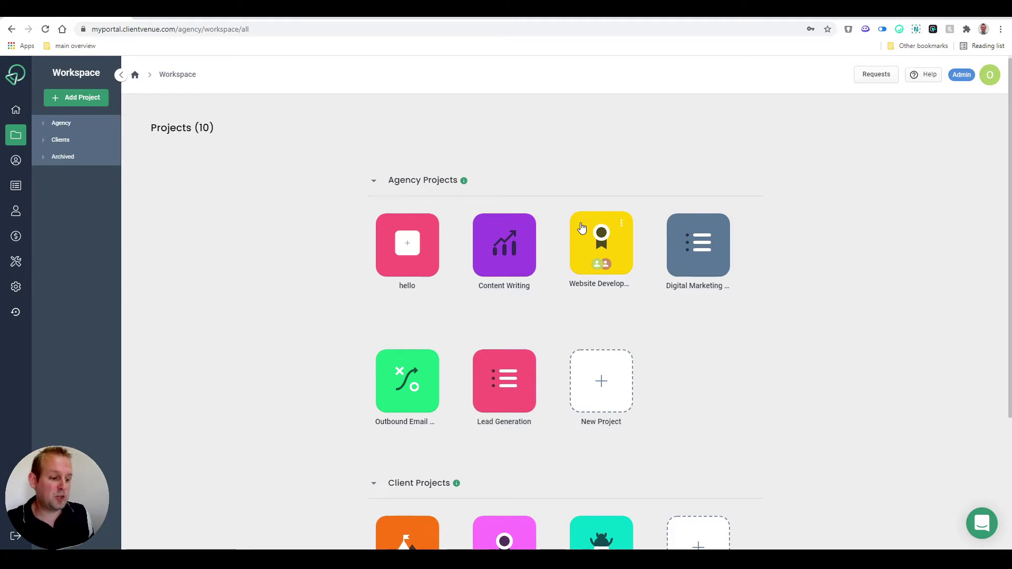
pyautogui.scroll(-3, 388, 301)
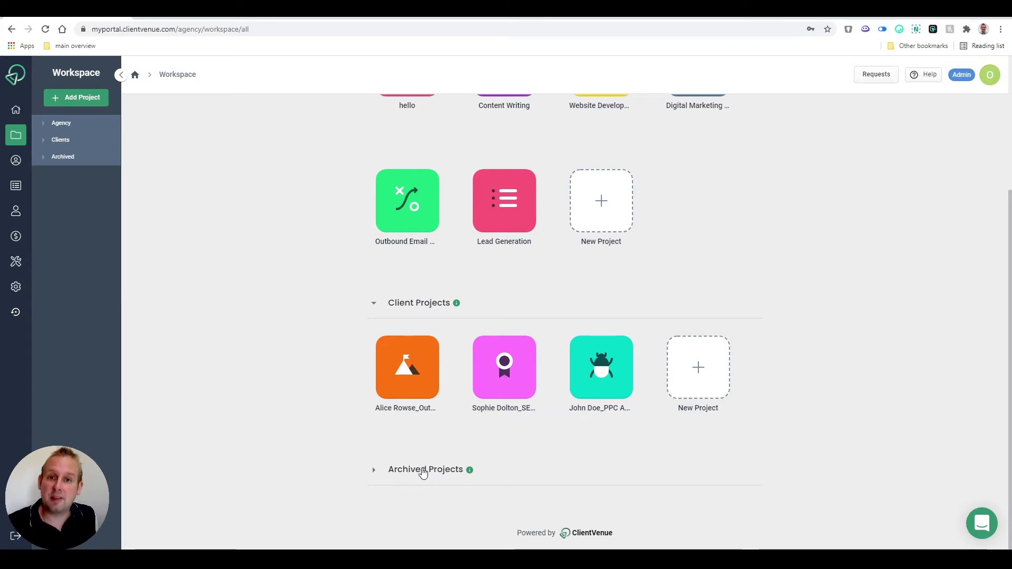
pyautogui.scroll(1, 243, 296)
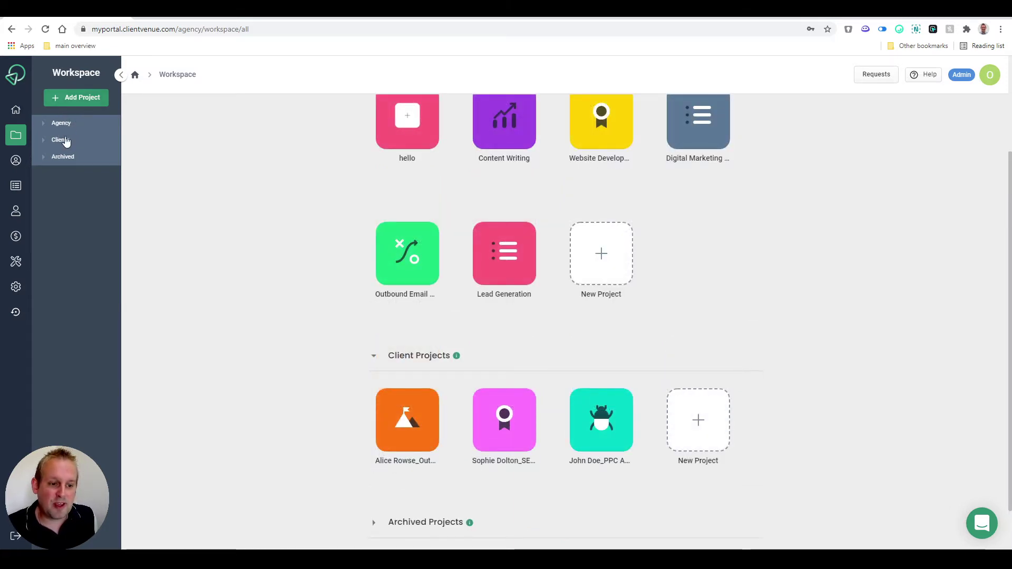
# - Toggle the Client Projects sidebar list, then open the Clients page showing 6 clients
pyautogui.click(65, 140)
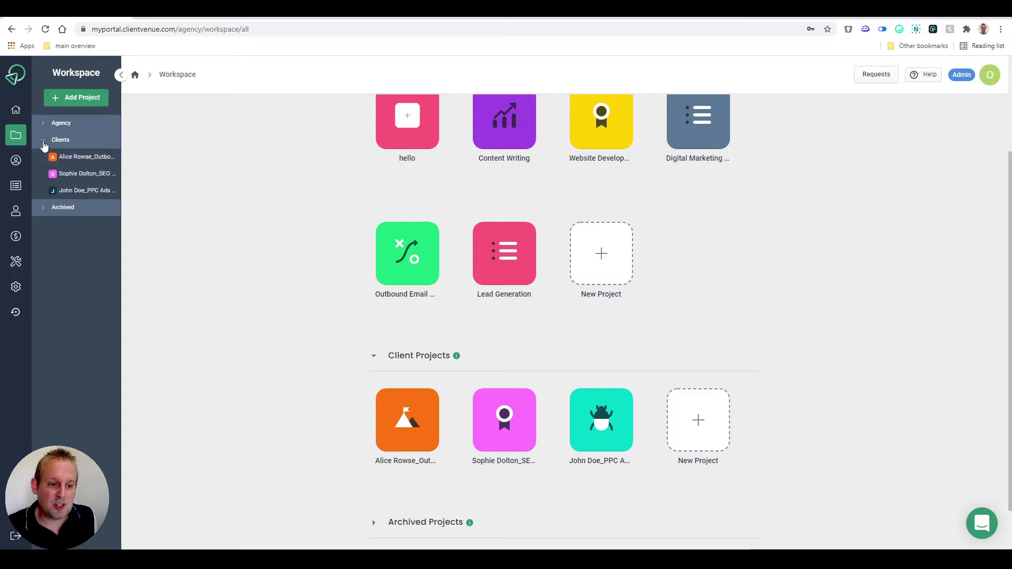
pyautogui.click(45, 143)
pyautogui.scroll(2, 264, 206)
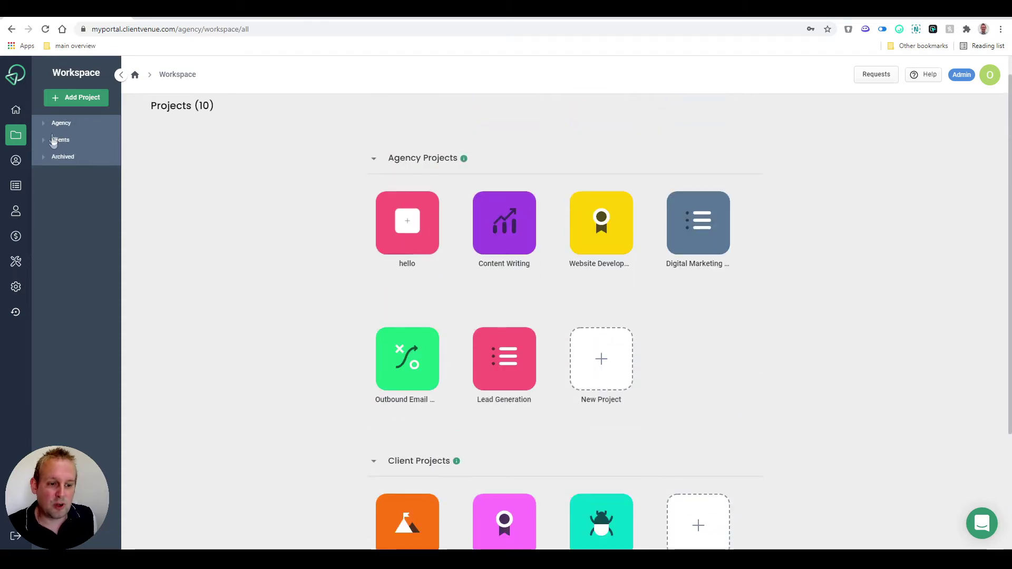
pyautogui.click(15, 164)
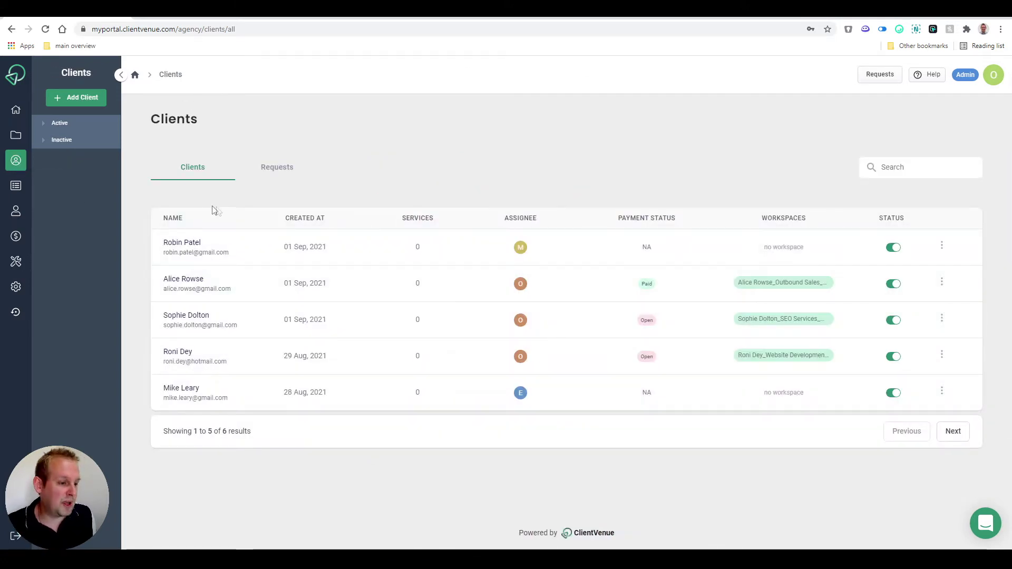
# - Check client Requests and the Add Client form's password field, then open Services
pyautogui.click(293, 168)
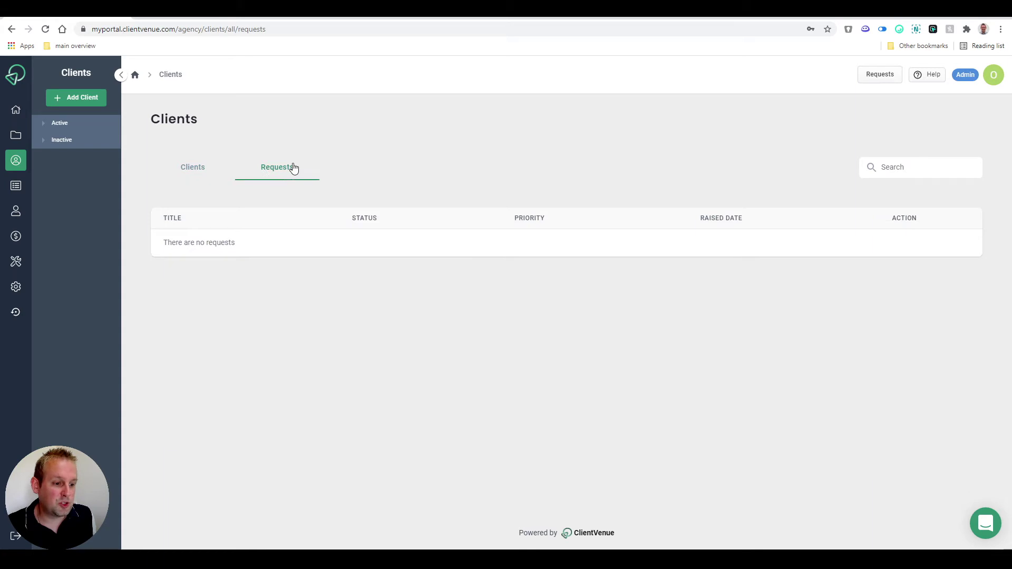
pyautogui.click(203, 172)
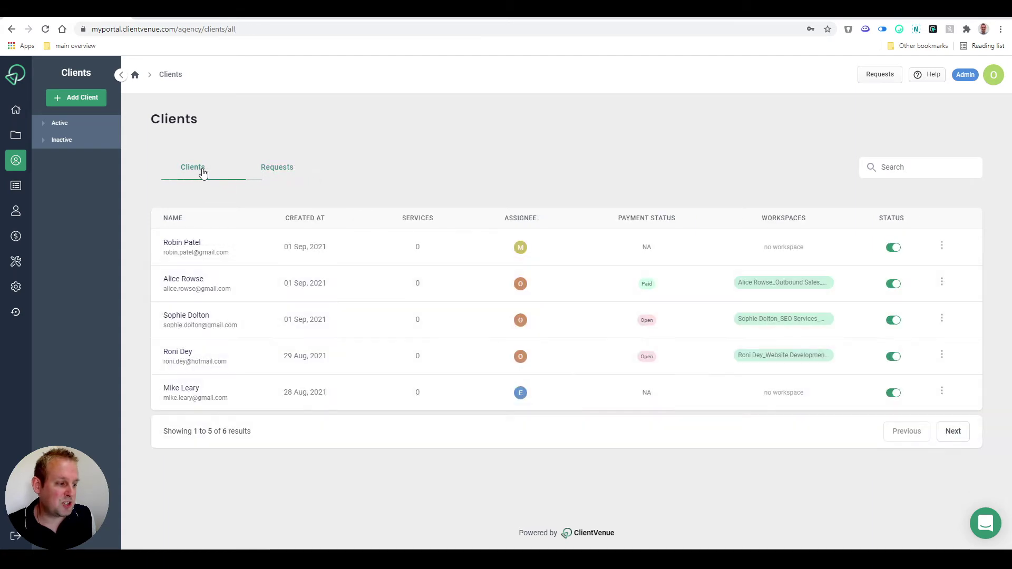
pyautogui.click(75, 99)
pyautogui.click(711, 373)
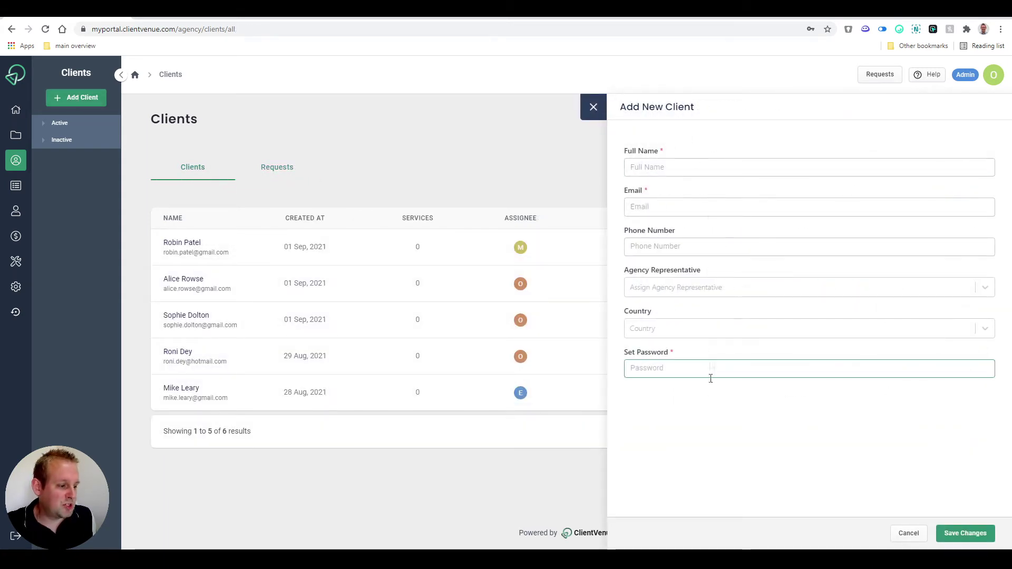
pyautogui.click(15, 187)
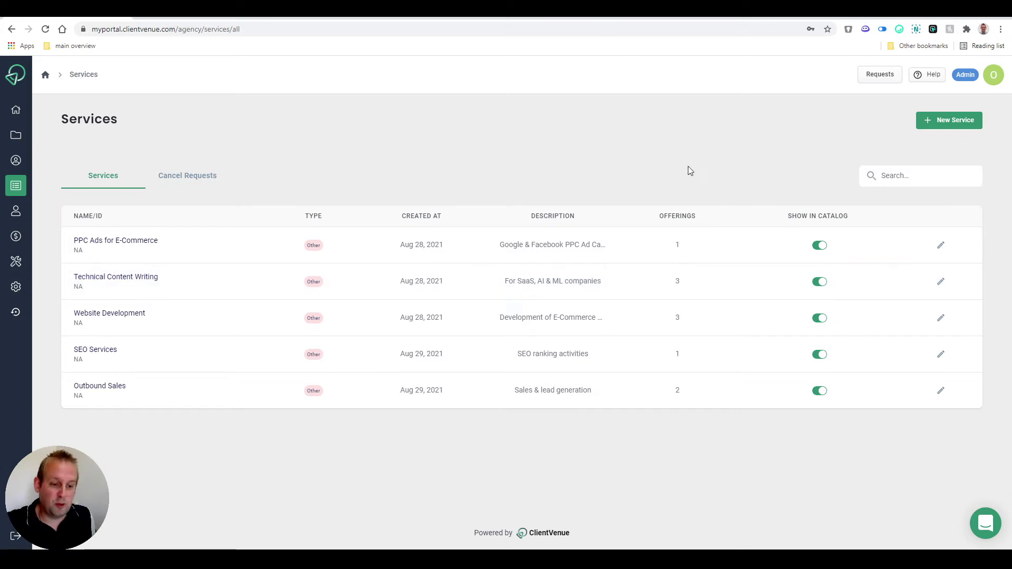
# - Open the Teammates page listing 6 team members with roles, workspaces and status
pyautogui.click(17, 213)
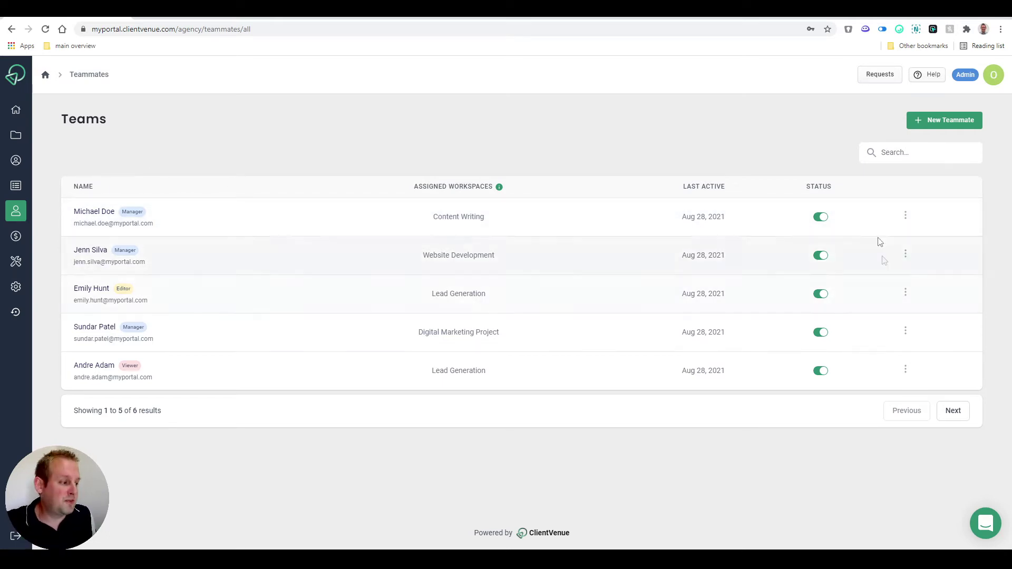
# - Open the New Teammate form and check its name, email and assignable project fields
pyautogui.click(930, 120)
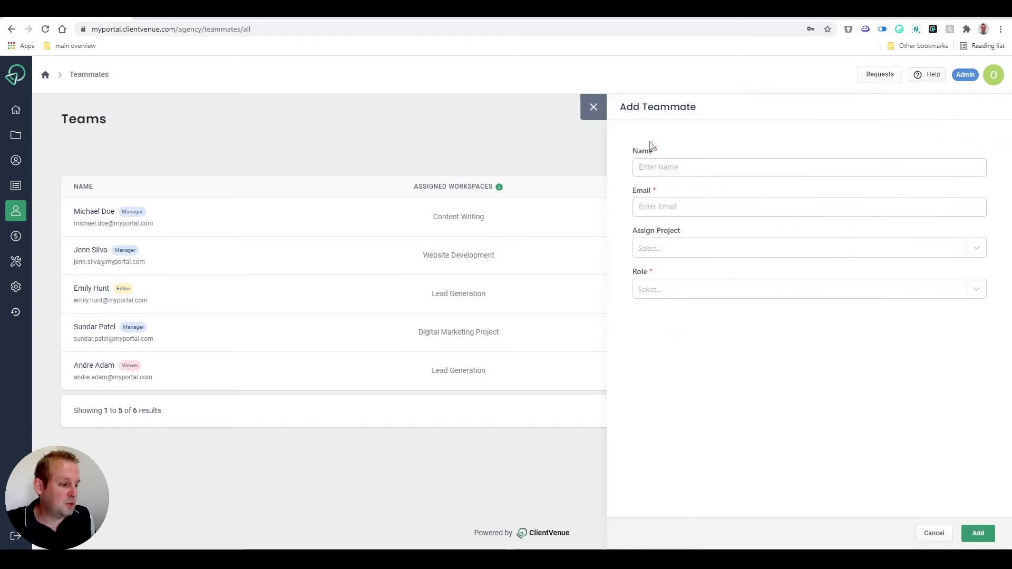
pyautogui.click(667, 167)
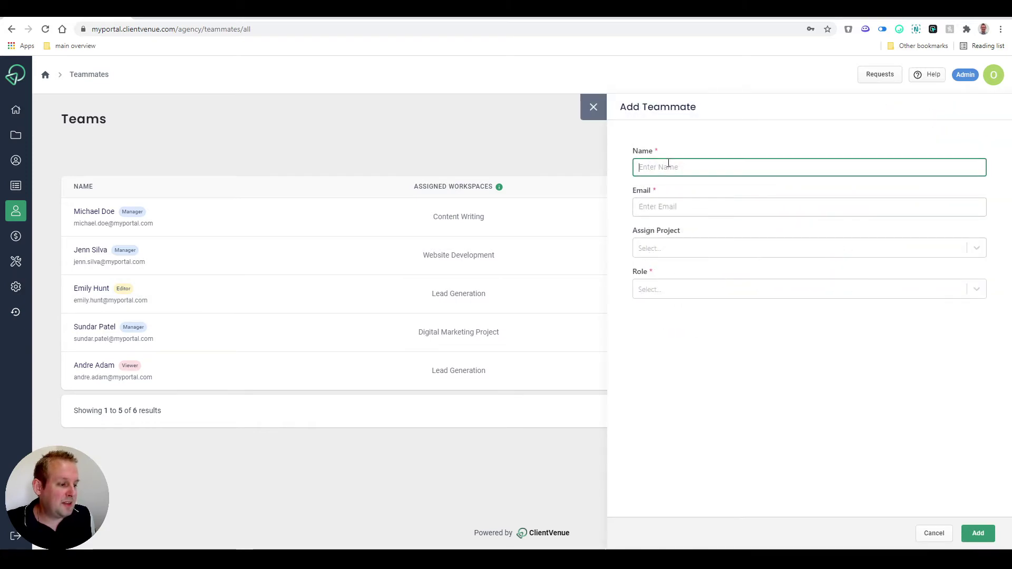
pyautogui.click(695, 210)
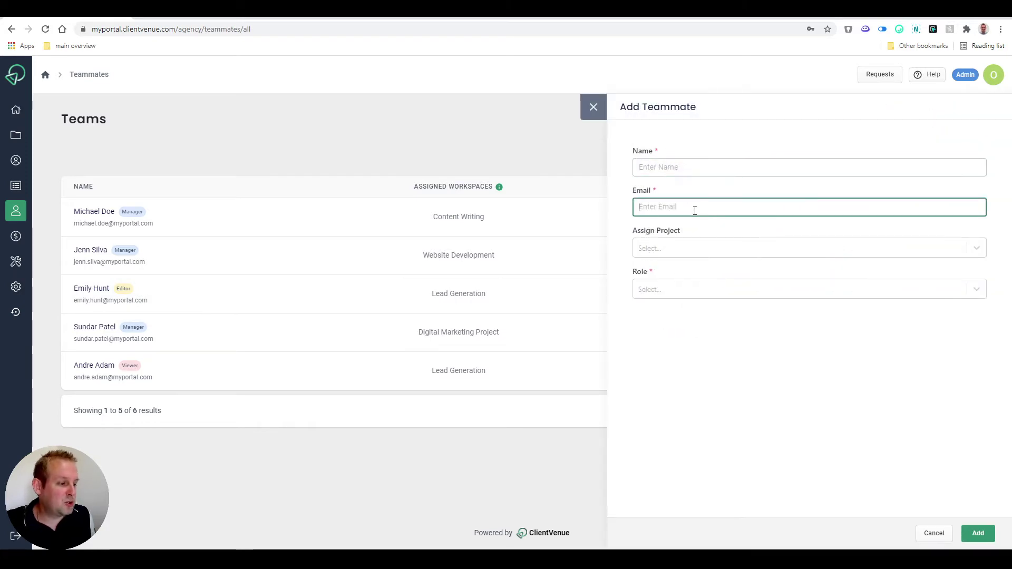
pyautogui.click(703, 248)
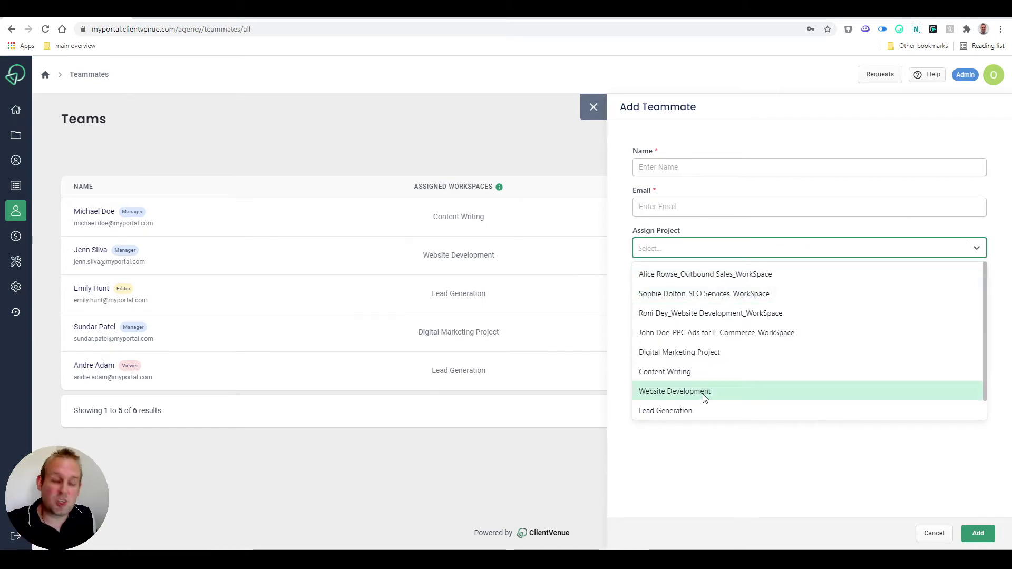
pyautogui.scroll(-1, 704, 393)
pyautogui.click(632, 218)
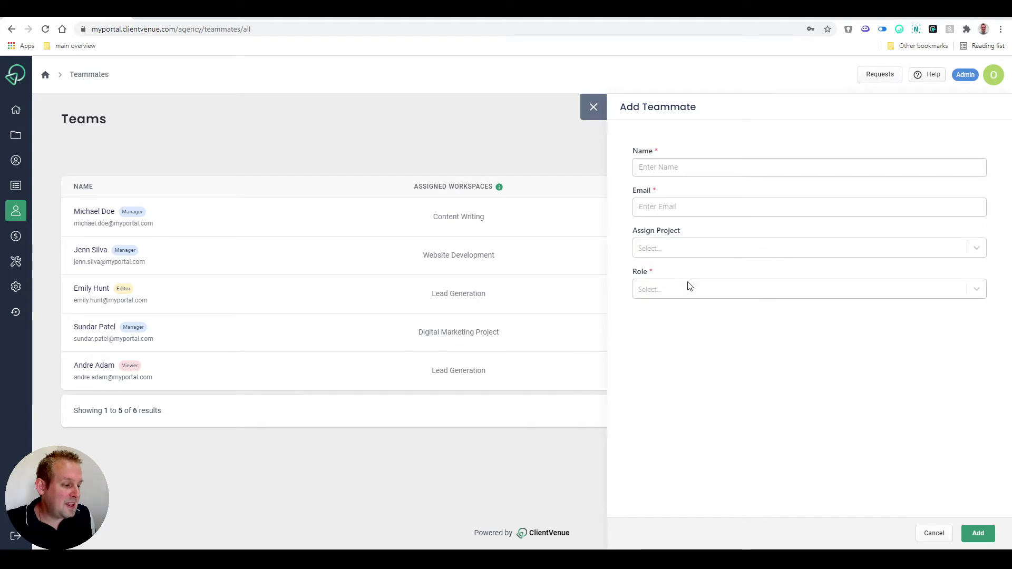
# - Check the available teammate roles, discard the form unsaved, and go to Client Invoices
pyautogui.click(696, 289)
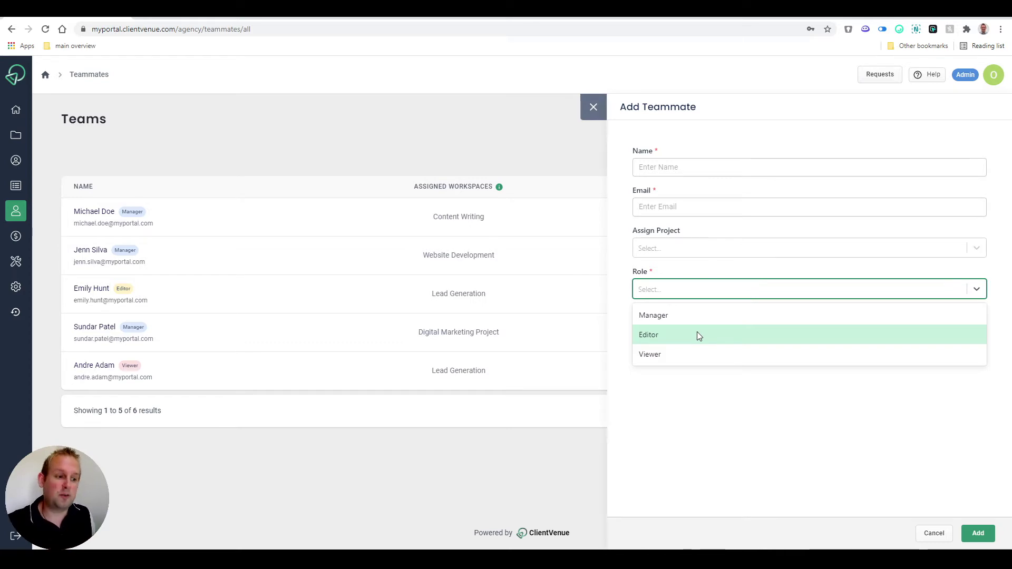
pyautogui.press('Escape')
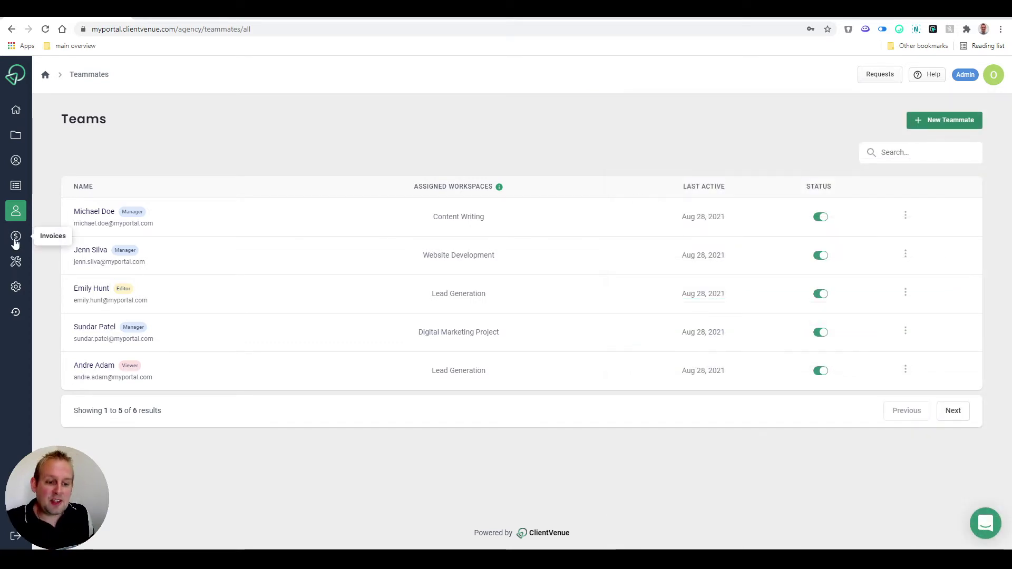
pyautogui.click(15, 241)
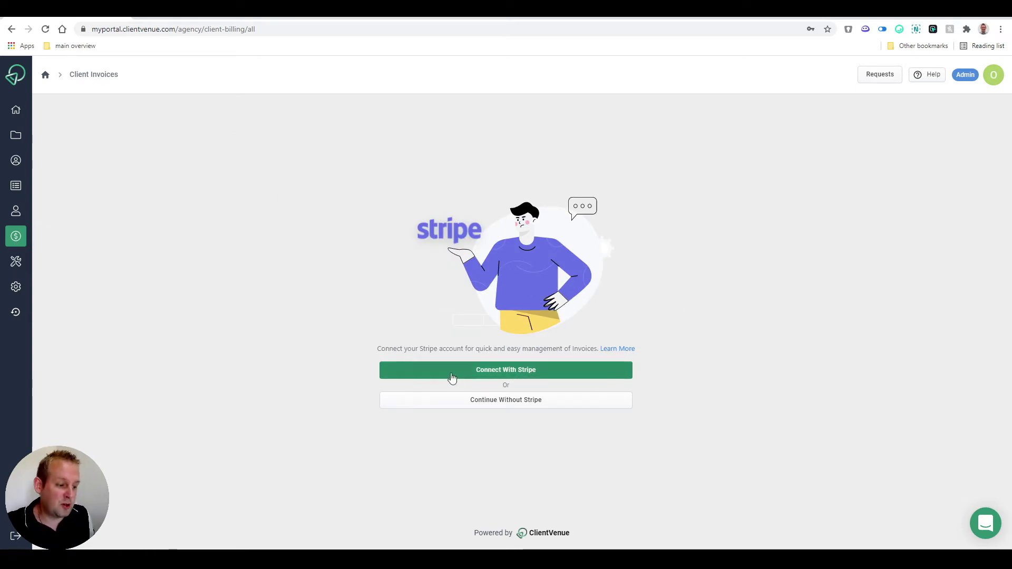
# - Start an invoice without Stripe and review the available clients and services
pyautogui.click(559, 407)
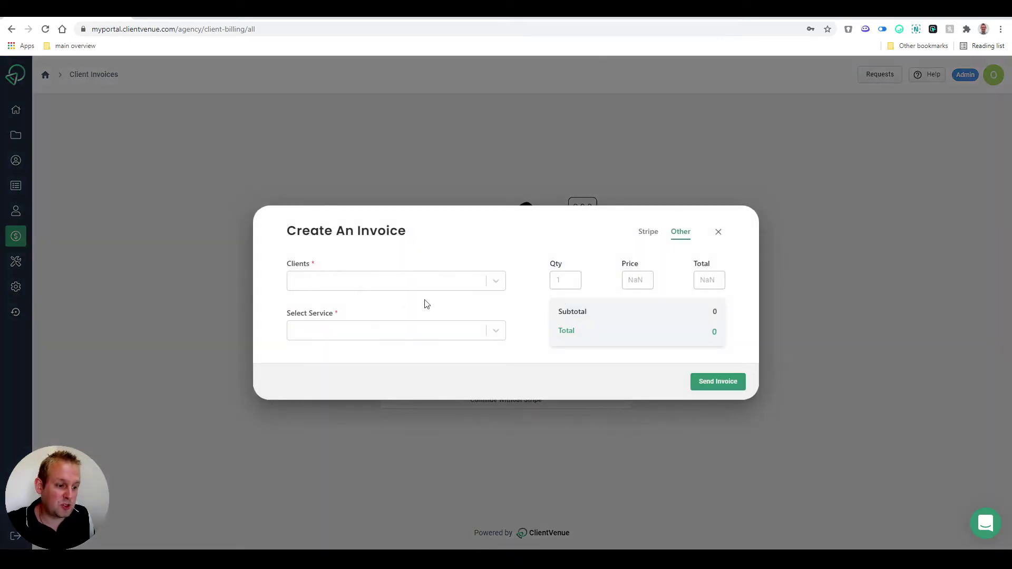
pyautogui.click(431, 280)
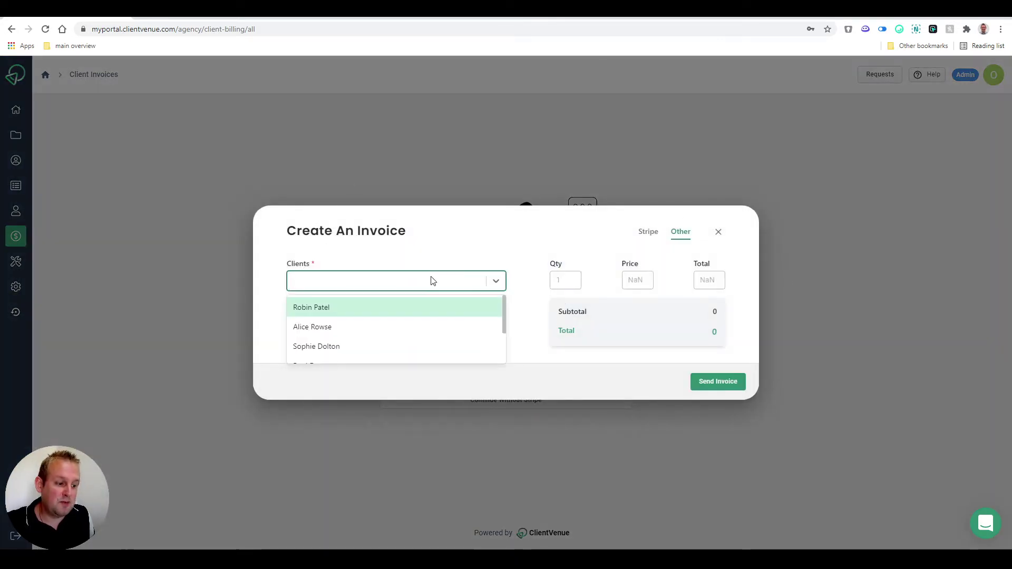
pyautogui.scroll(-2, 372, 327)
pyautogui.click(369, 312)
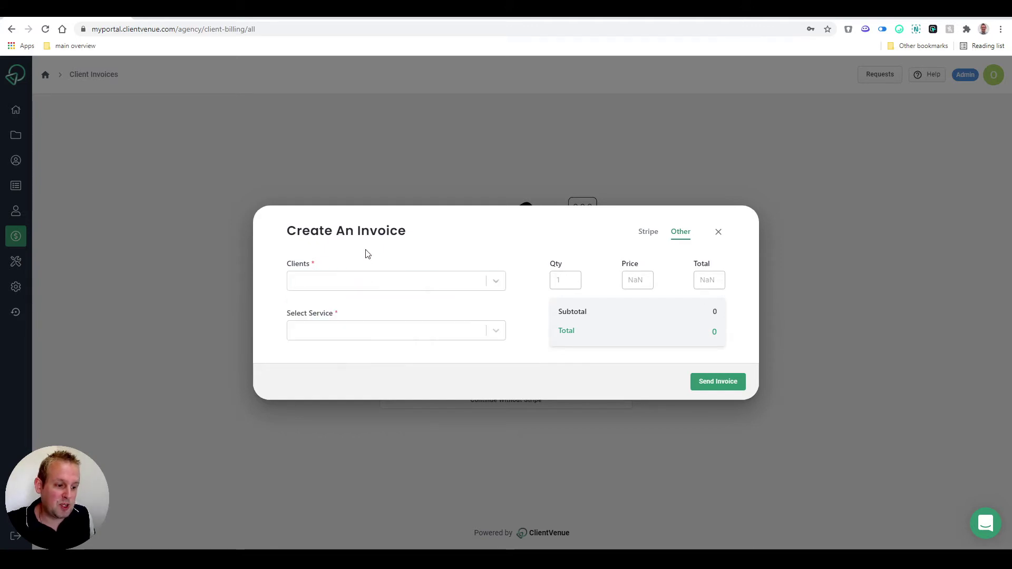
pyautogui.click(362, 335)
pyautogui.scroll(-2, 367, 395)
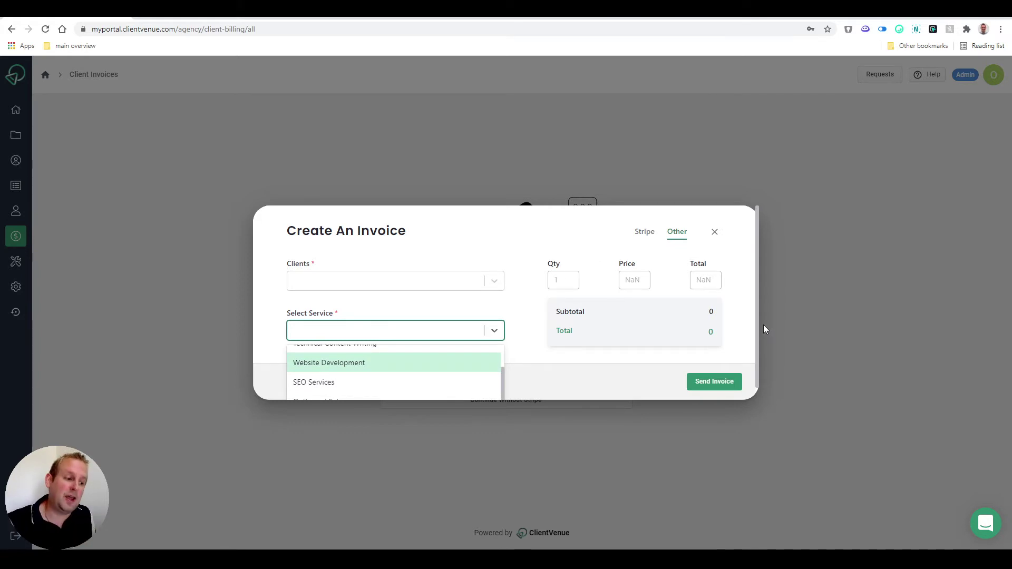
# - Switch to Stripe billing, choose 'Email Invoice to the customer', then discard the invoice
pyautogui.click(643, 238)
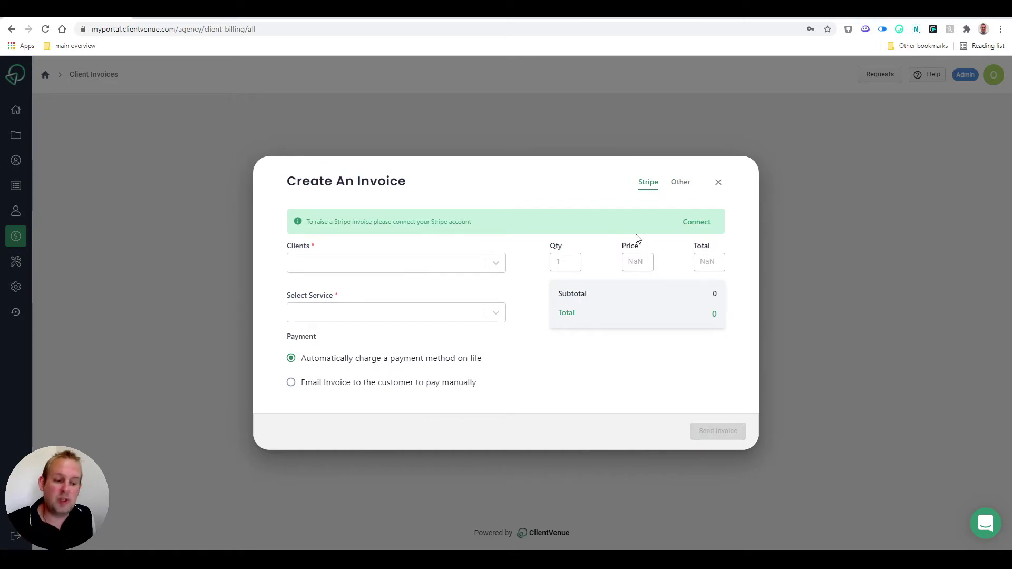
pyautogui.click(373, 264)
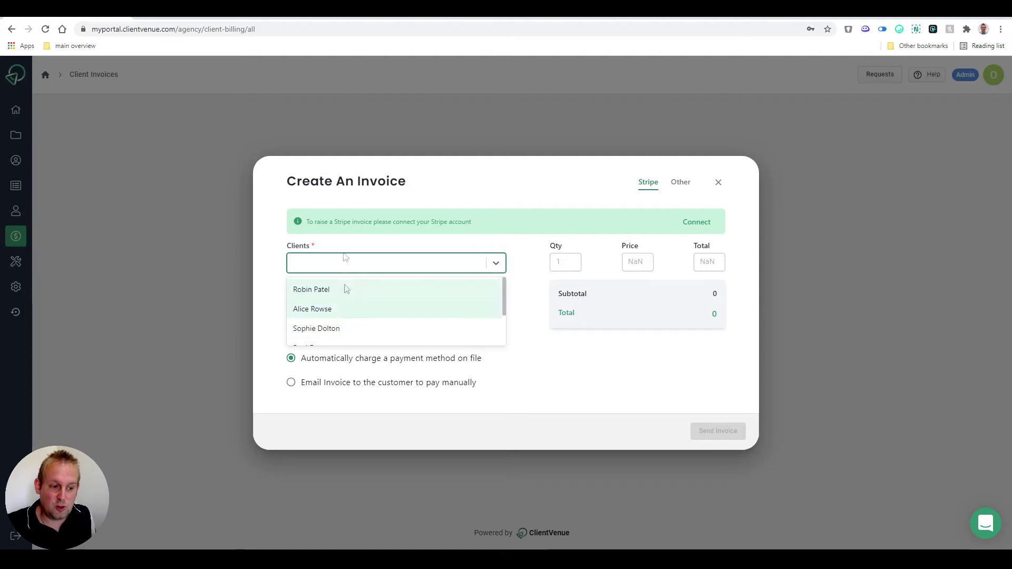
pyautogui.click(400, 248)
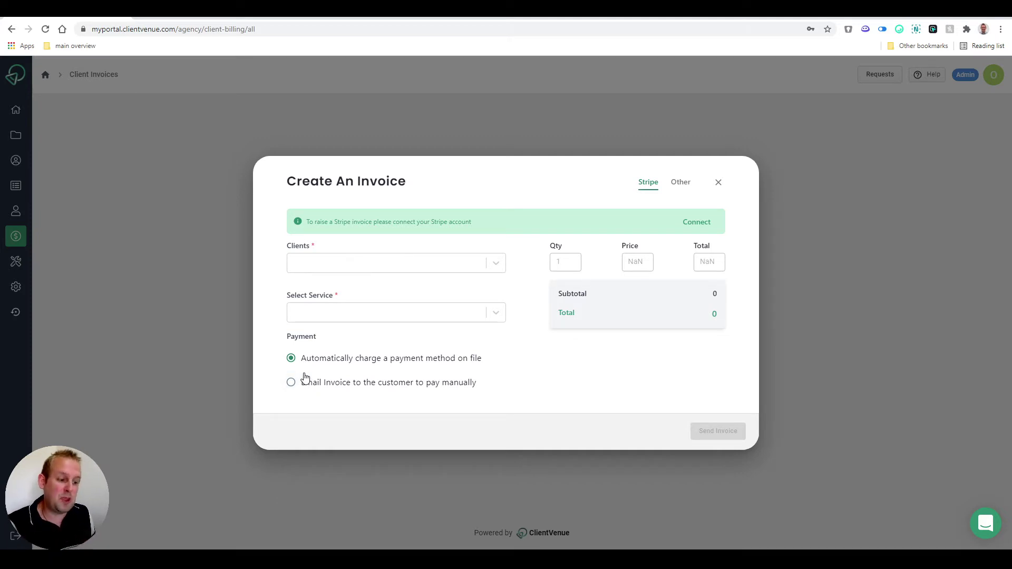
pyautogui.click(343, 387)
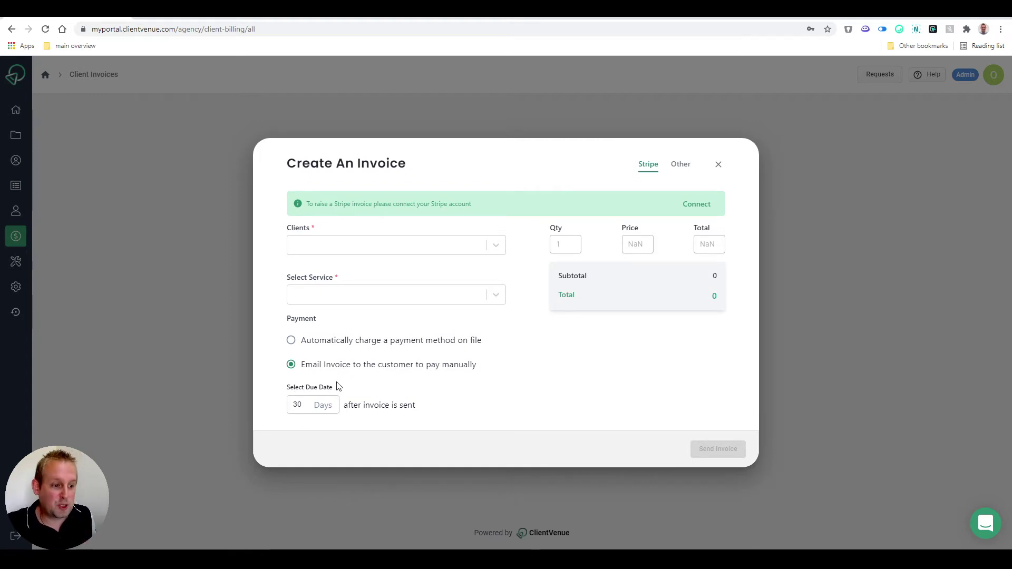
pyautogui.press('Escape')
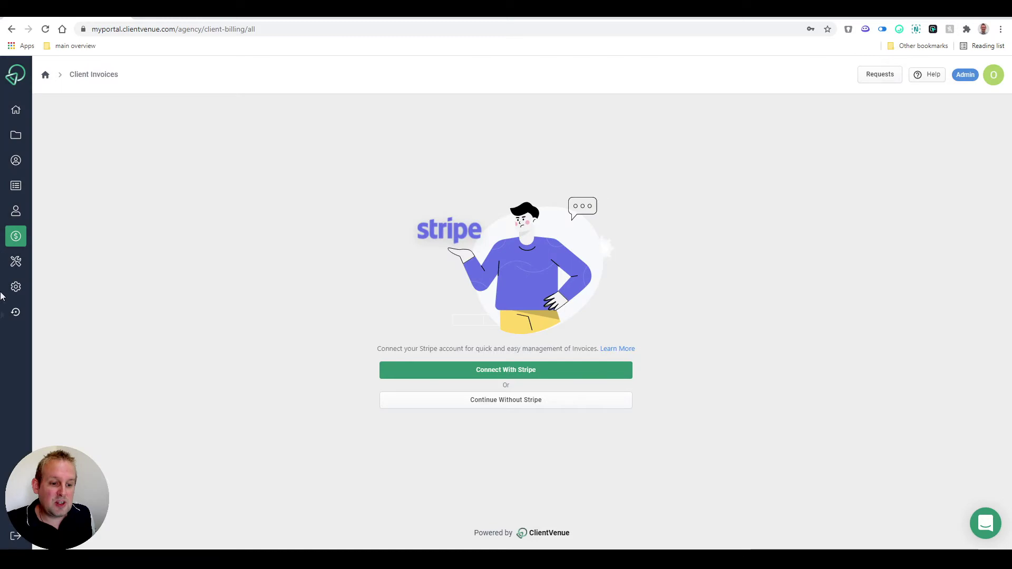
pyautogui.click(16, 261)
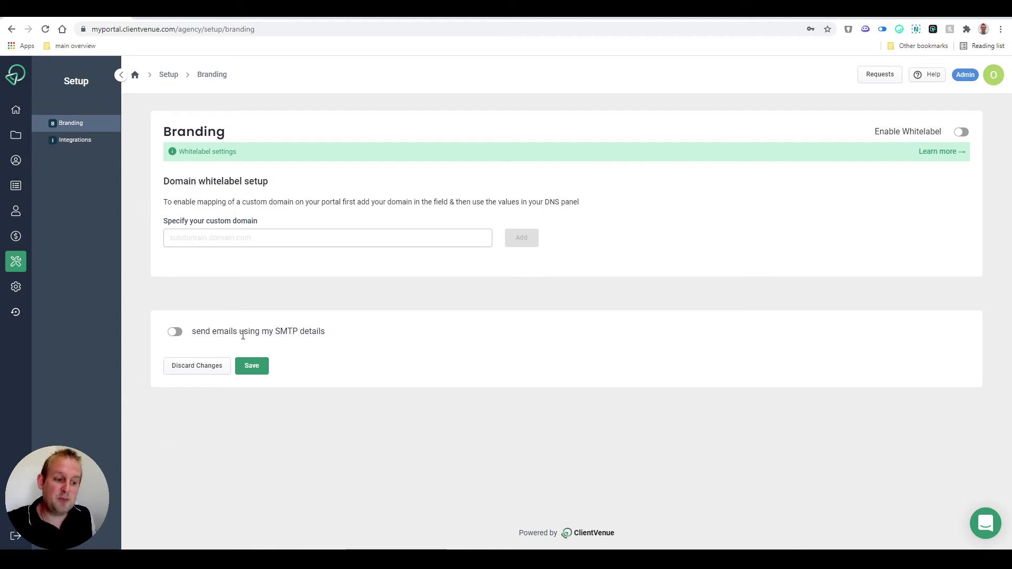
# - Toggle 'send emails using my SMTP details' on and back off, then view Integrations
pyautogui.click(176, 334)
pyautogui.scroll(-2, 330, 356)
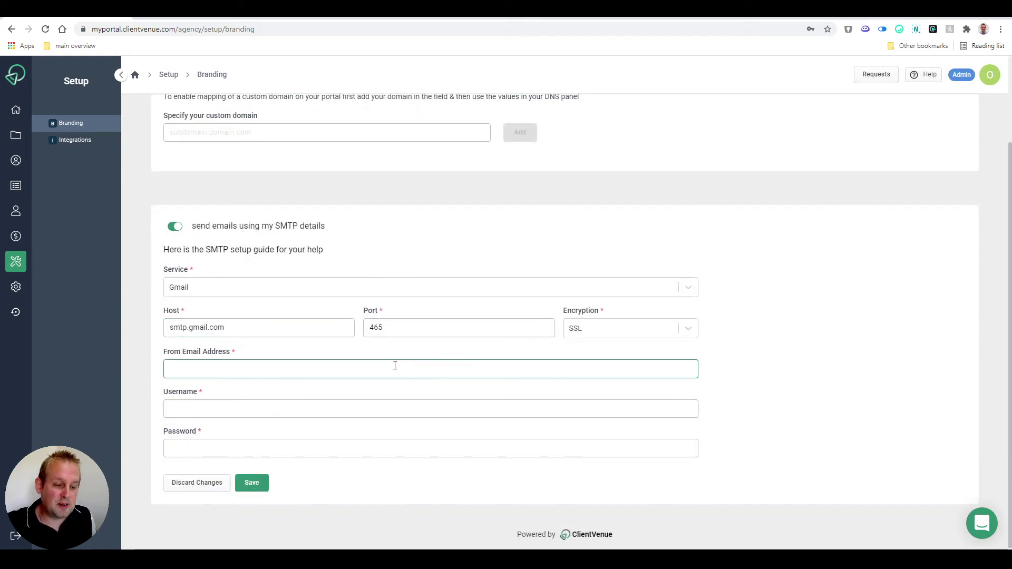
pyautogui.click(175, 228)
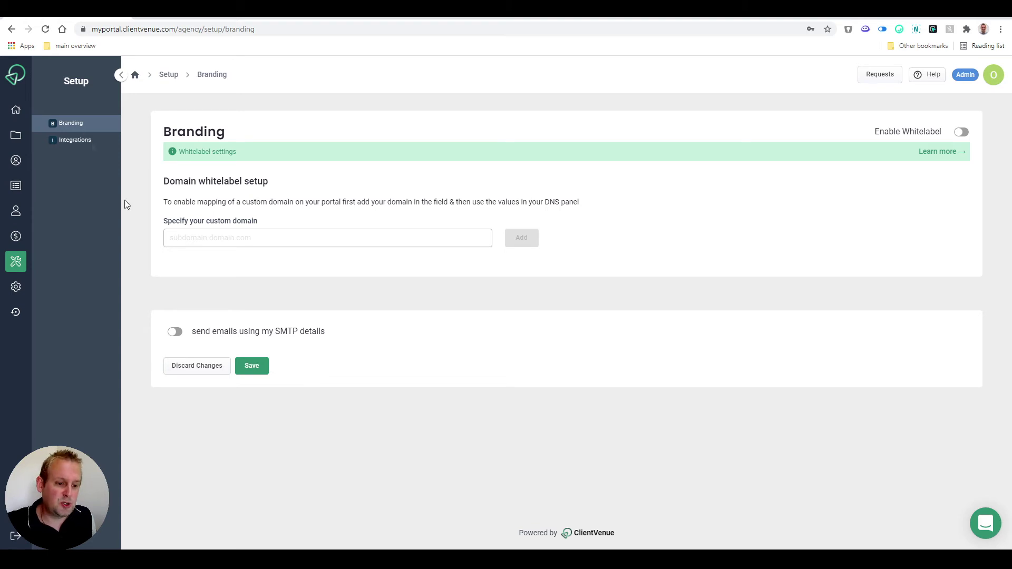
pyautogui.click(108, 140)
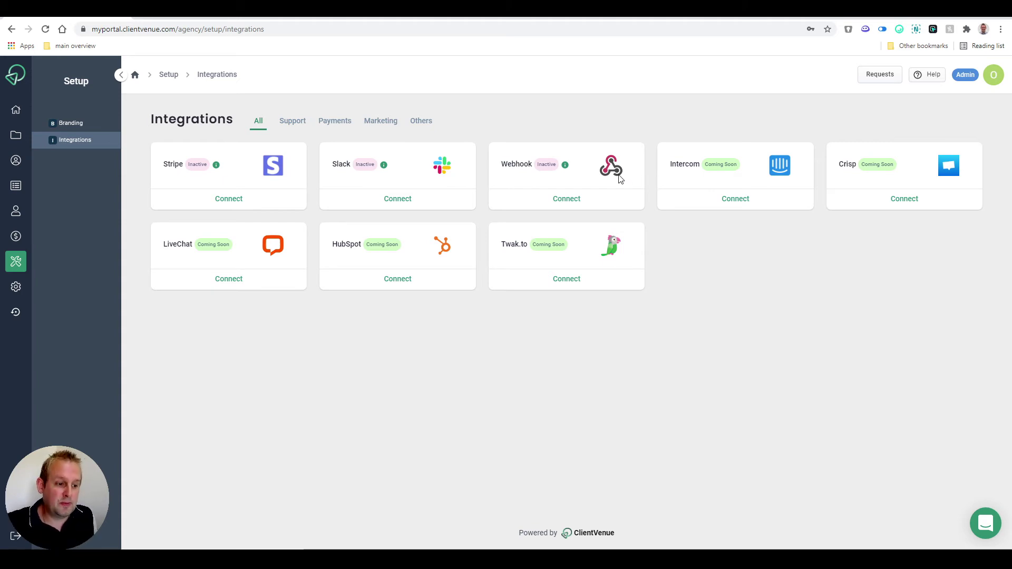
# - Open company Settings, then the Profile page with username, name, email and domain fields
pyautogui.click(16, 287)
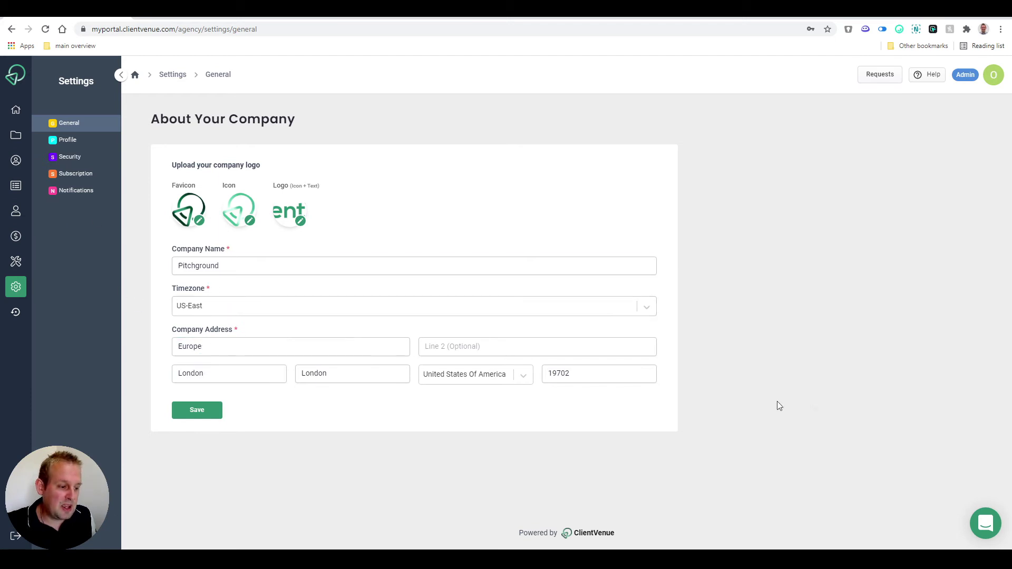
pyautogui.click(68, 141)
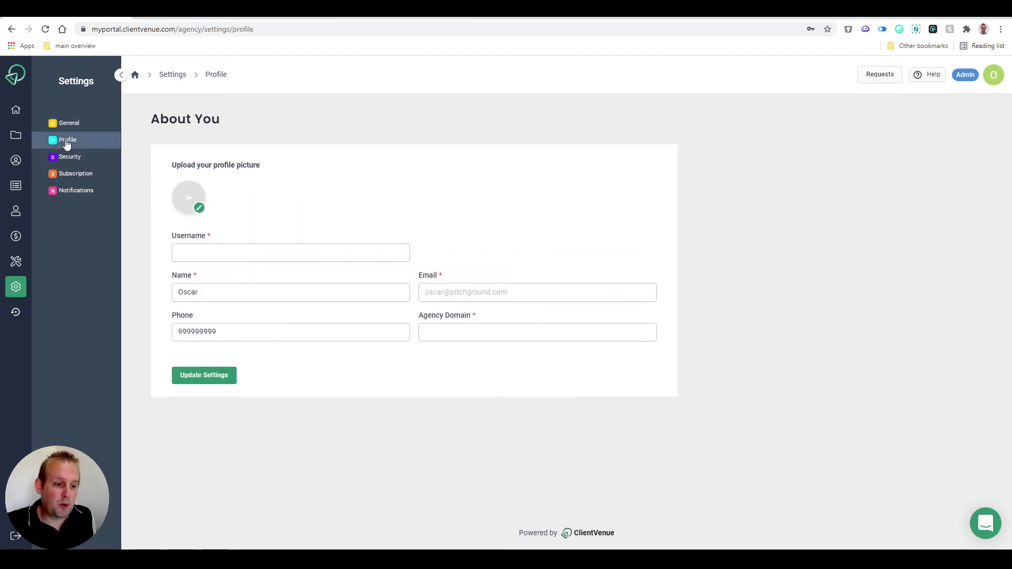
# - Review the Security, Subscription and Notifications settings, then return to the Dashboard
pyautogui.click(337, 290)
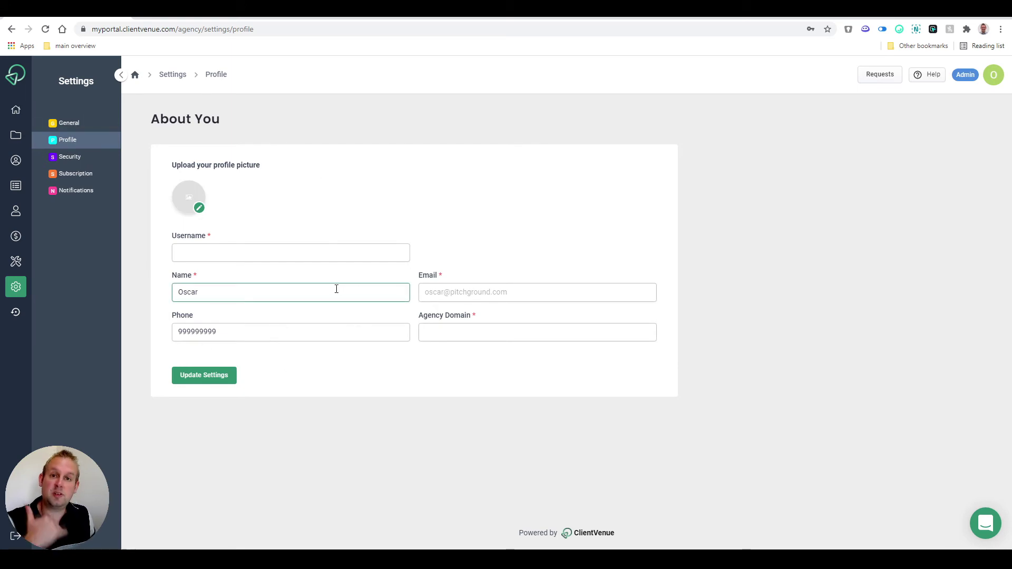
pyautogui.click(62, 157)
pyautogui.click(67, 176)
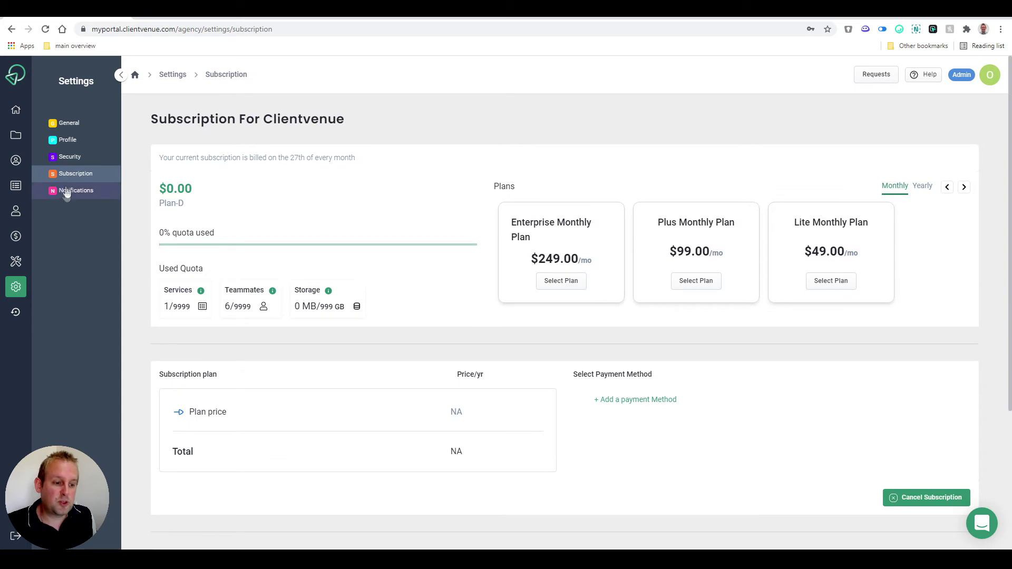
pyautogui.click(66, 194)
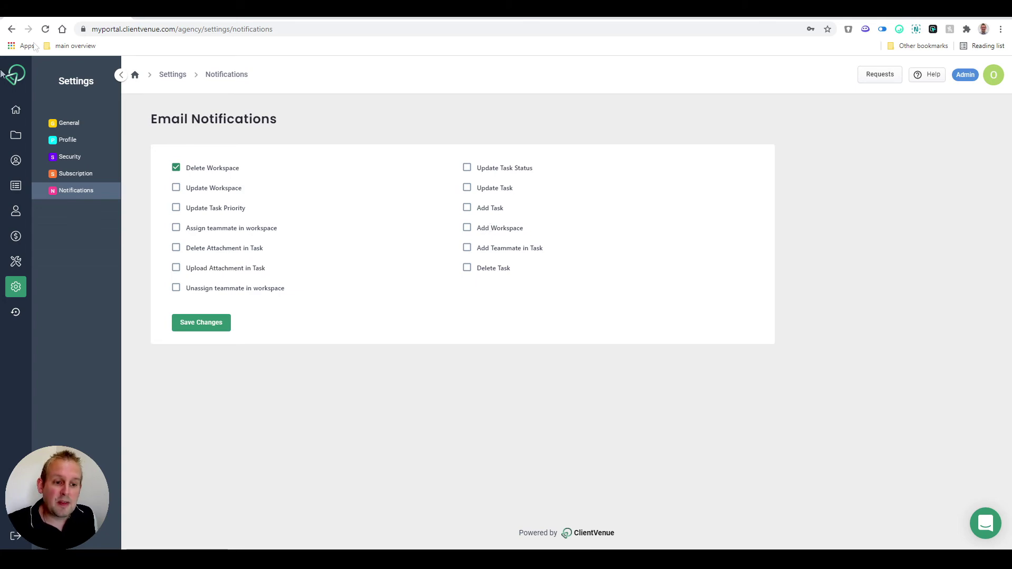
pyautogui.click(12, 113)
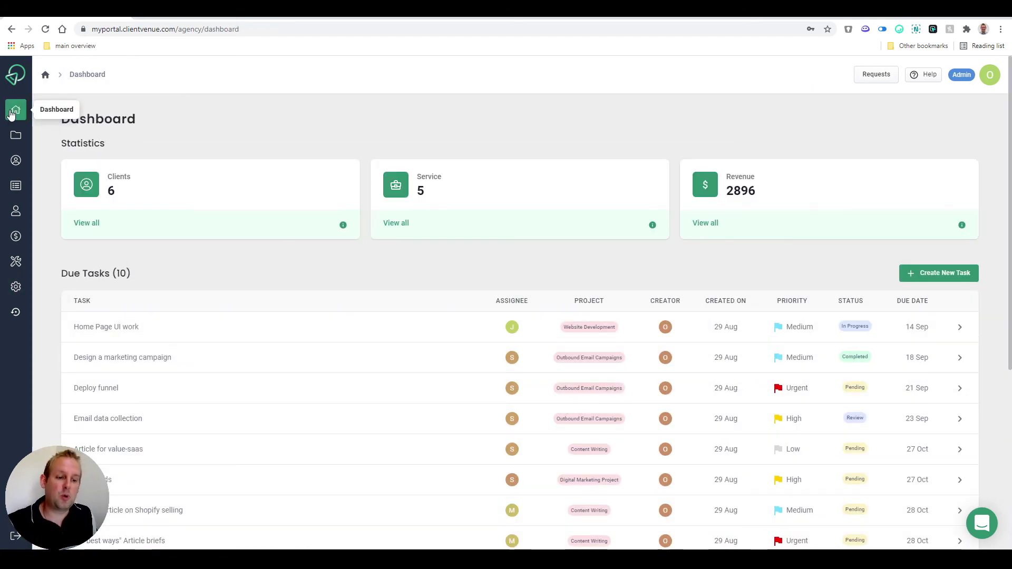
# - Open the PPC Ads for E-Commerce client project and view, then close, its members list
pyautogui.click(16, 137)
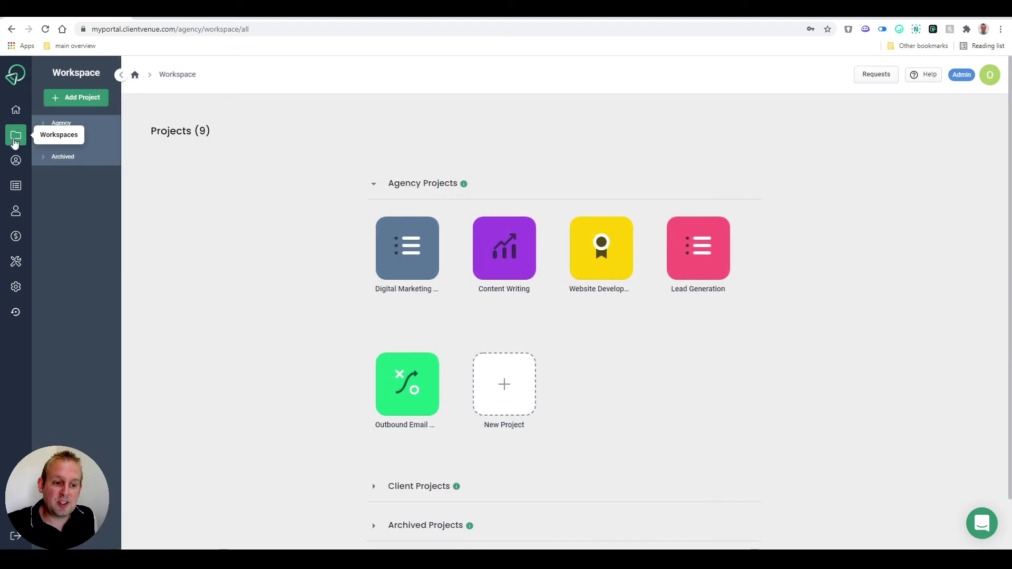
pyautogui.scroll(-1, 298, 337)
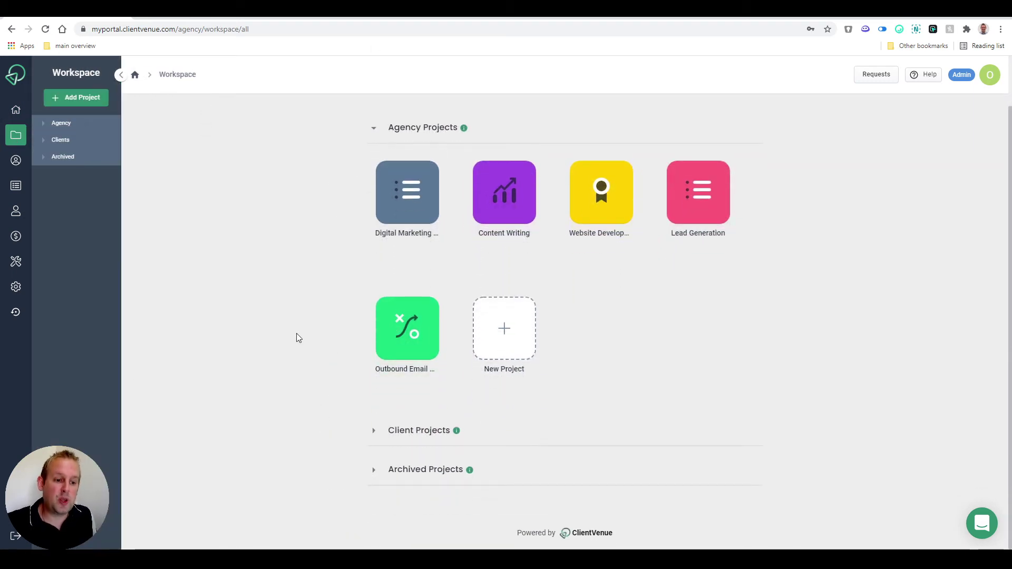
pyautogui.click(414, 432)
pyautogui.scroll(-2, 282, 300)
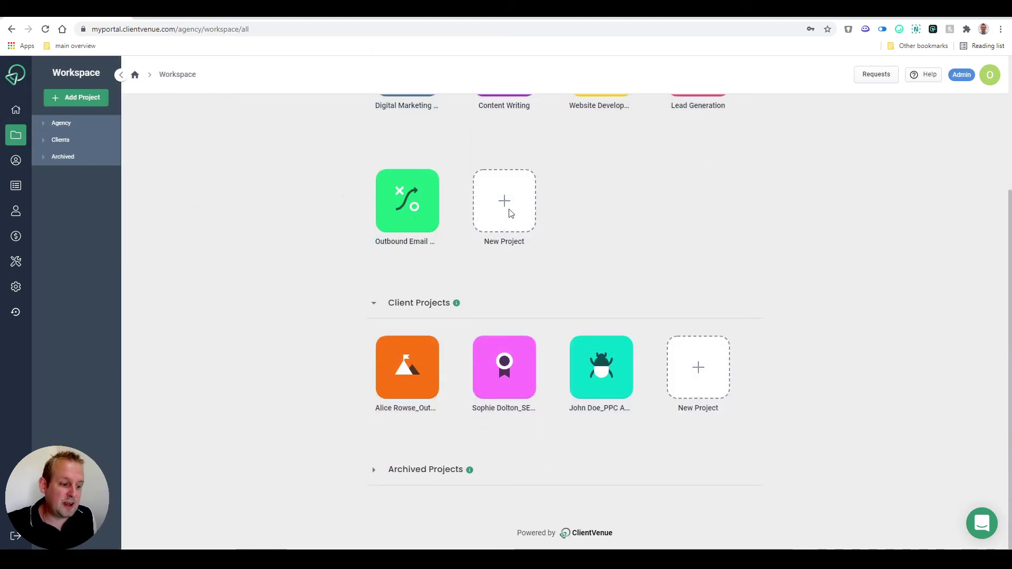
pyautogui.click(604, 348)
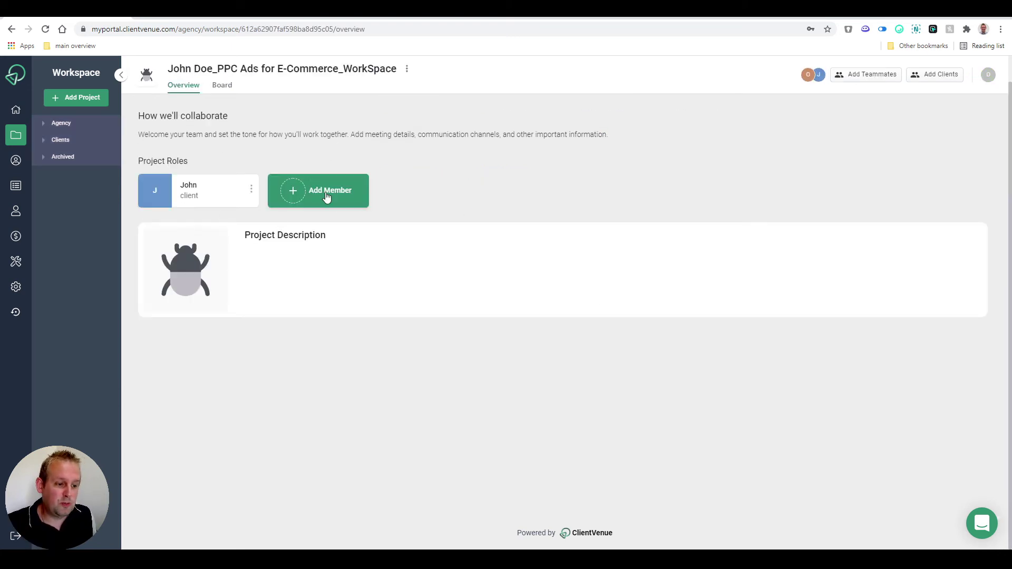
pyautogui.click(327, 193)
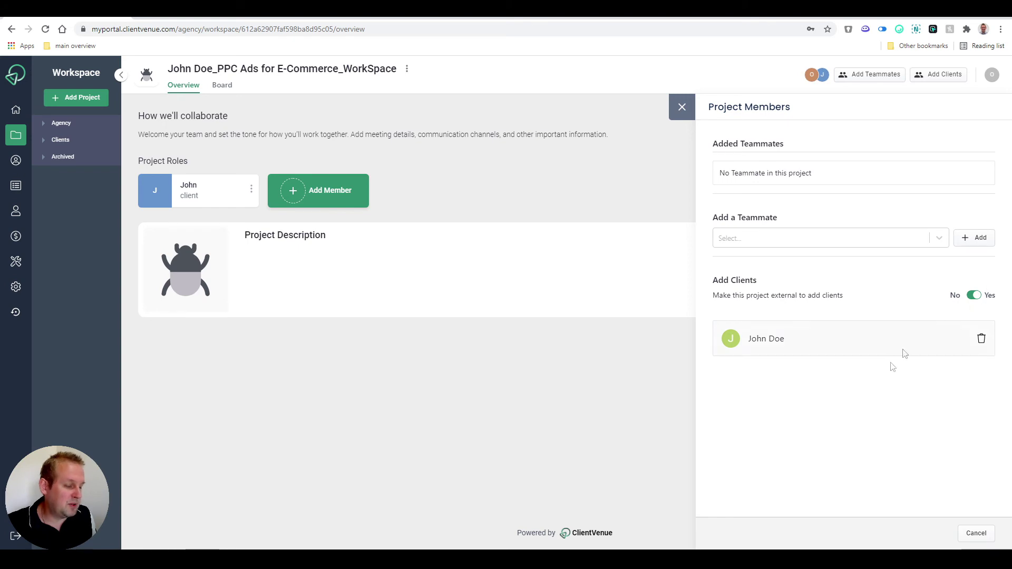
pyautogui.click(339, 329)
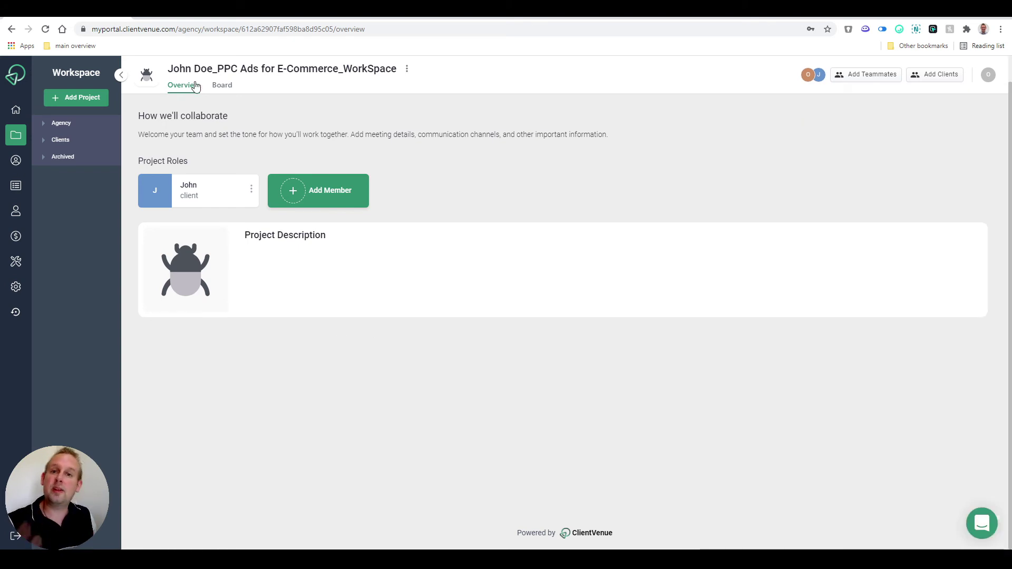
# - Check the current and Outbound Sales task boards, then open the agency's Digital Marketing Project
pyautogui.click(227, 84)
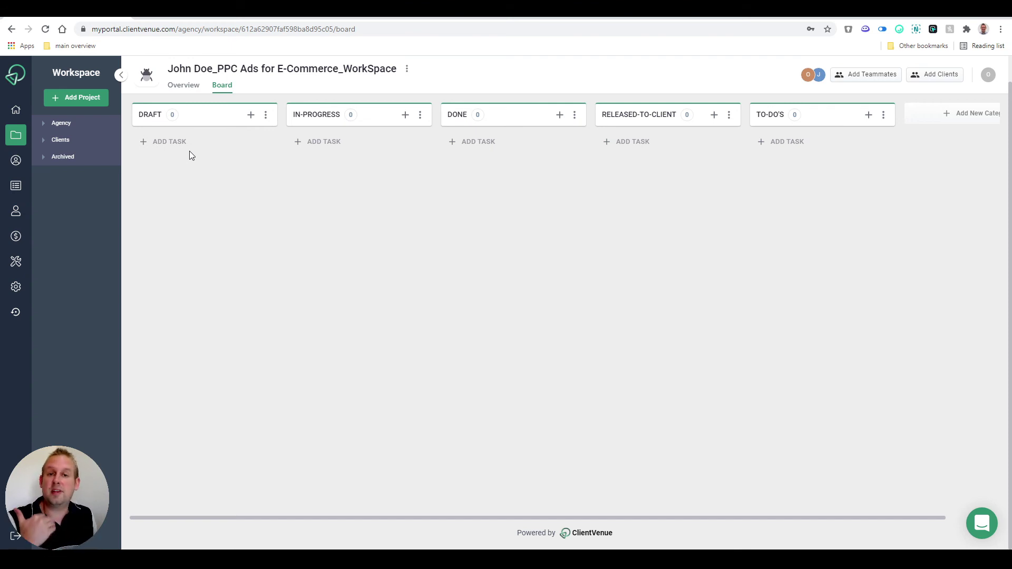
pyautogui.click(53, 138)
pyautogui.click(72, 160)
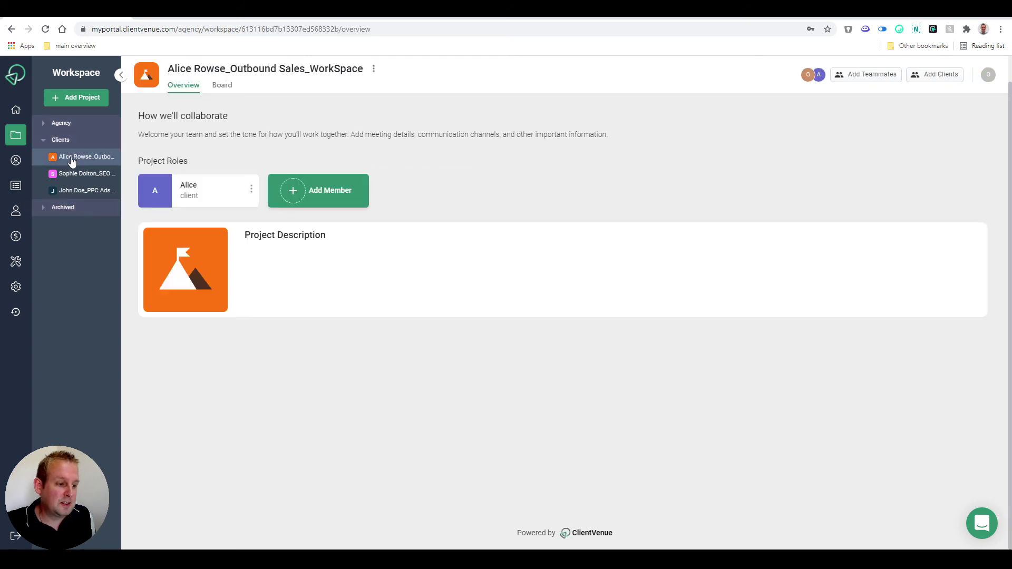
pyautogui.click(224, 88)
pyautogui.click(67, 122)
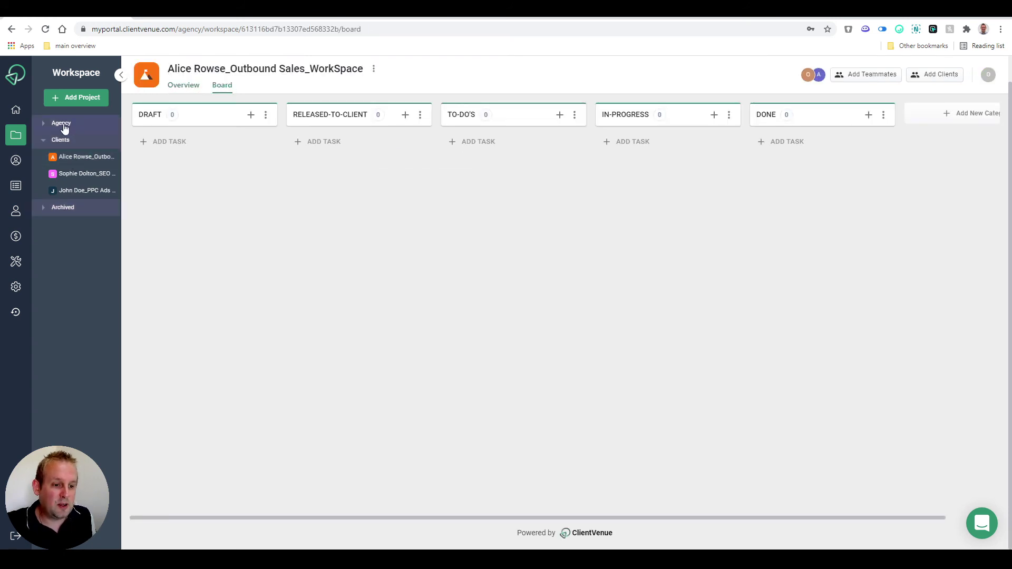
pyautogui.click(74, 146)
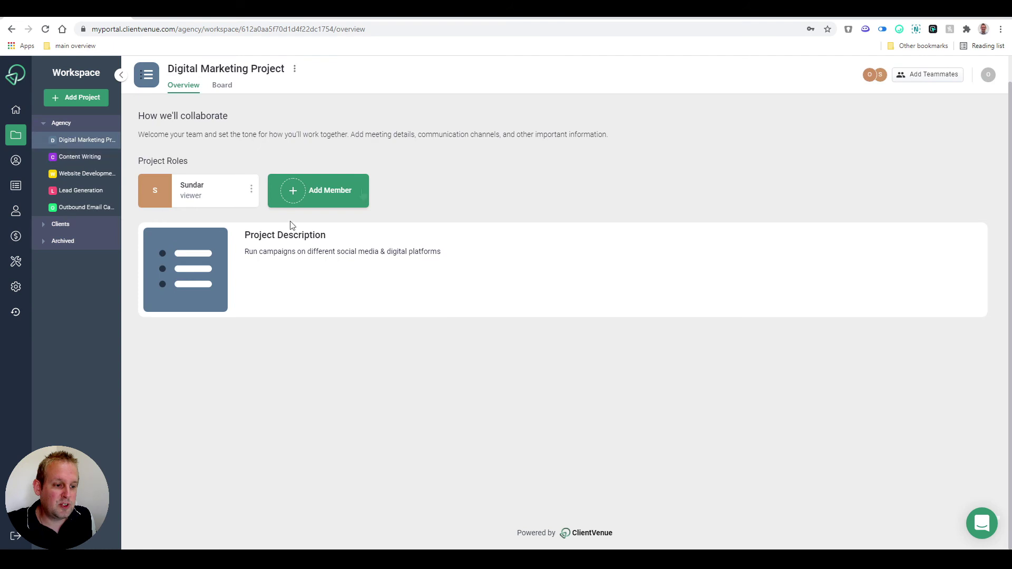
# - Show the Digital Marketing board and open the Google Ads card from the TO-DO'S column
pyautogui.click(224, 88)
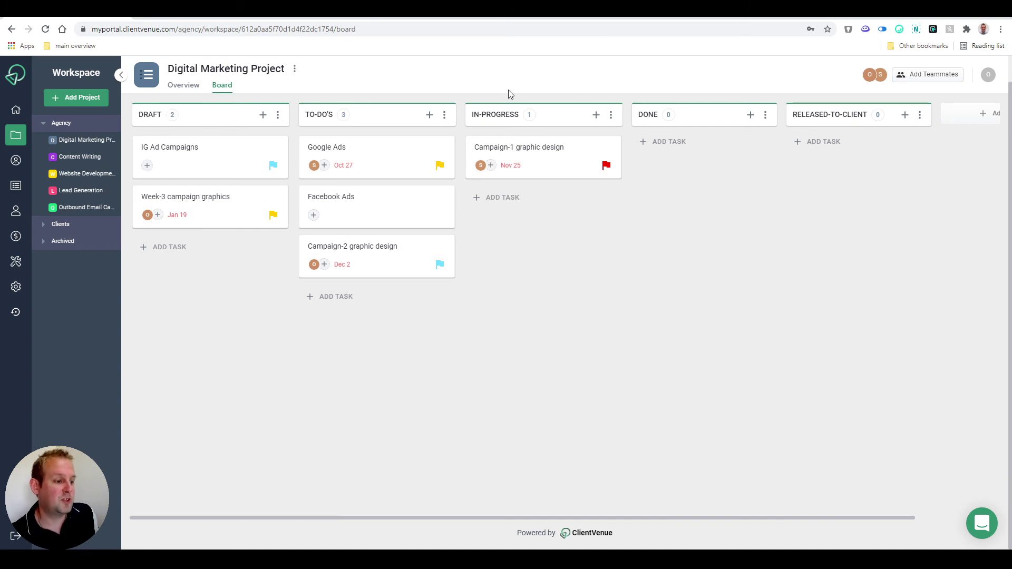
pyautogui.click(354, 150)
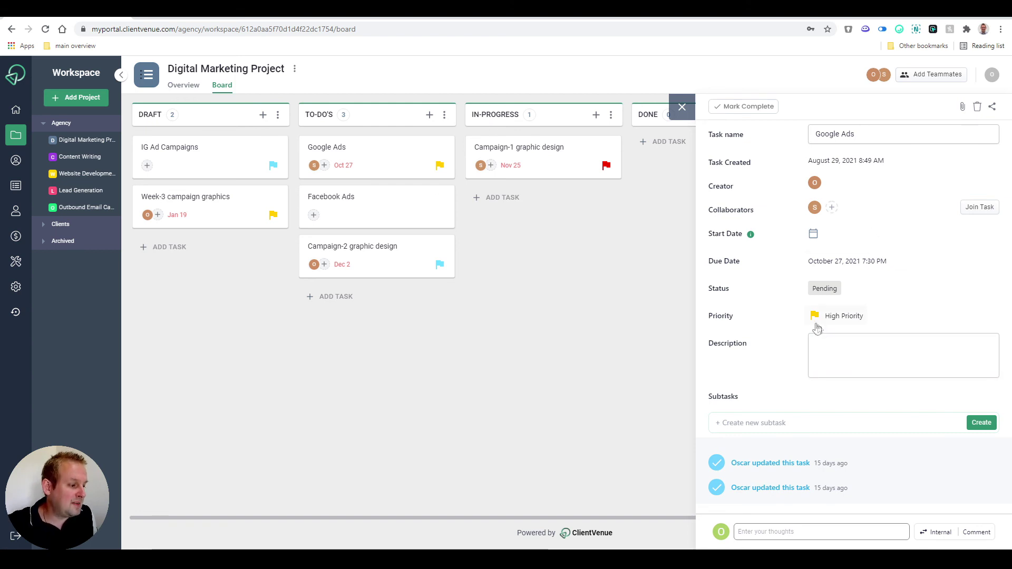
# - Put the cursor in the Google Ads task's empty Description box
pyautogui.click(847, 349)
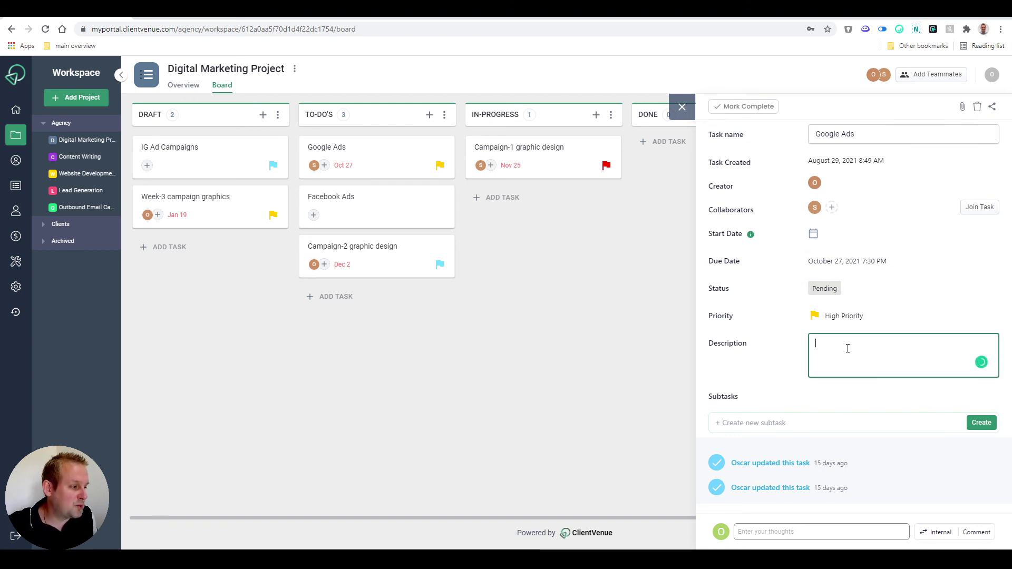